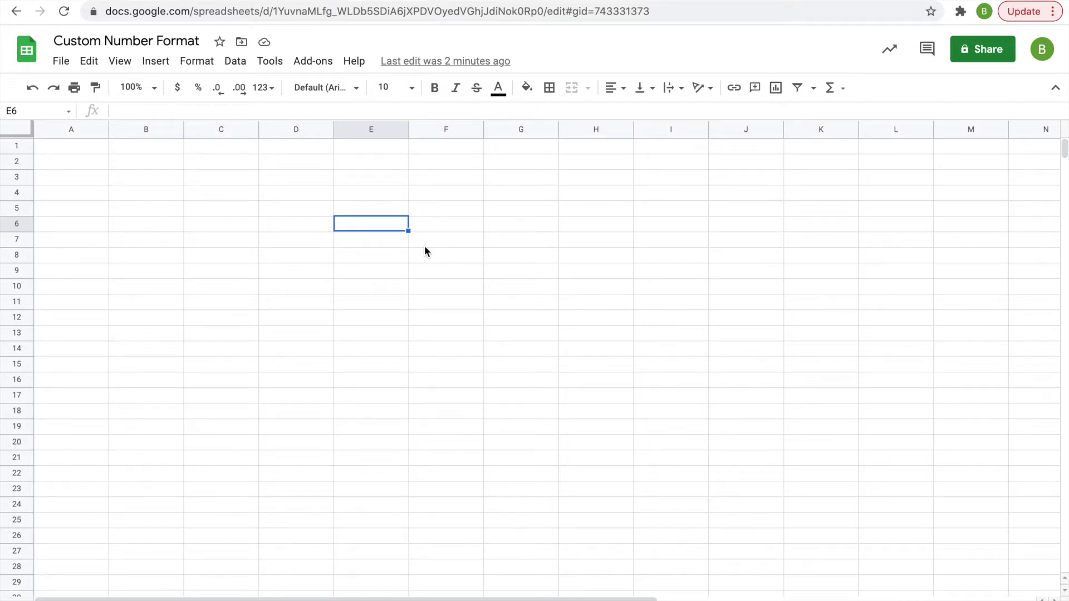
Enter 1285.75 in cell D4 and reselect it for formatting
click(276, 197)
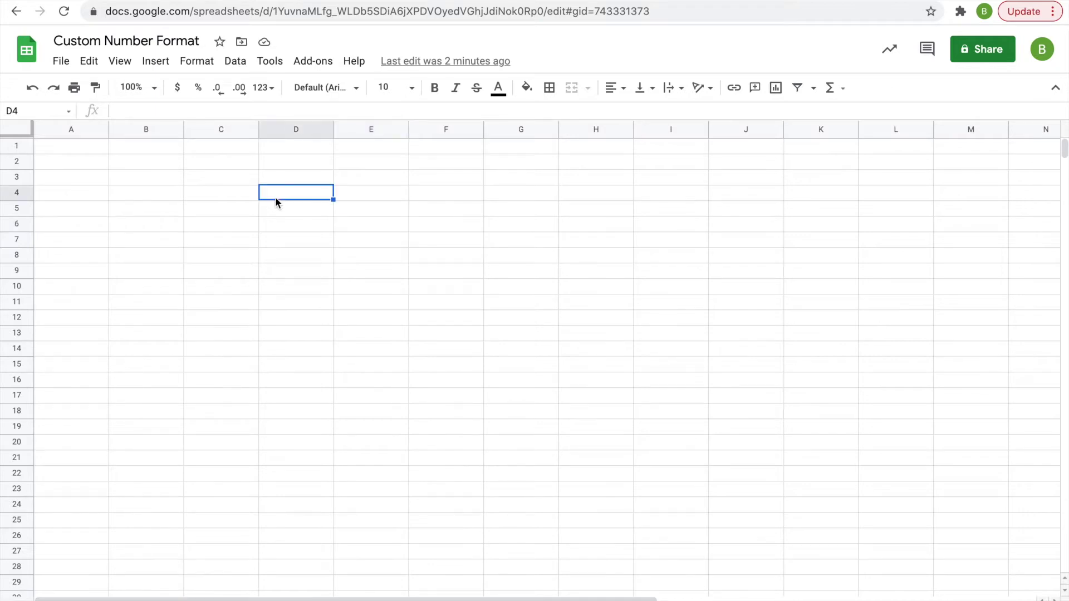
text(1285.75)
key(Return)
click(309, 194)
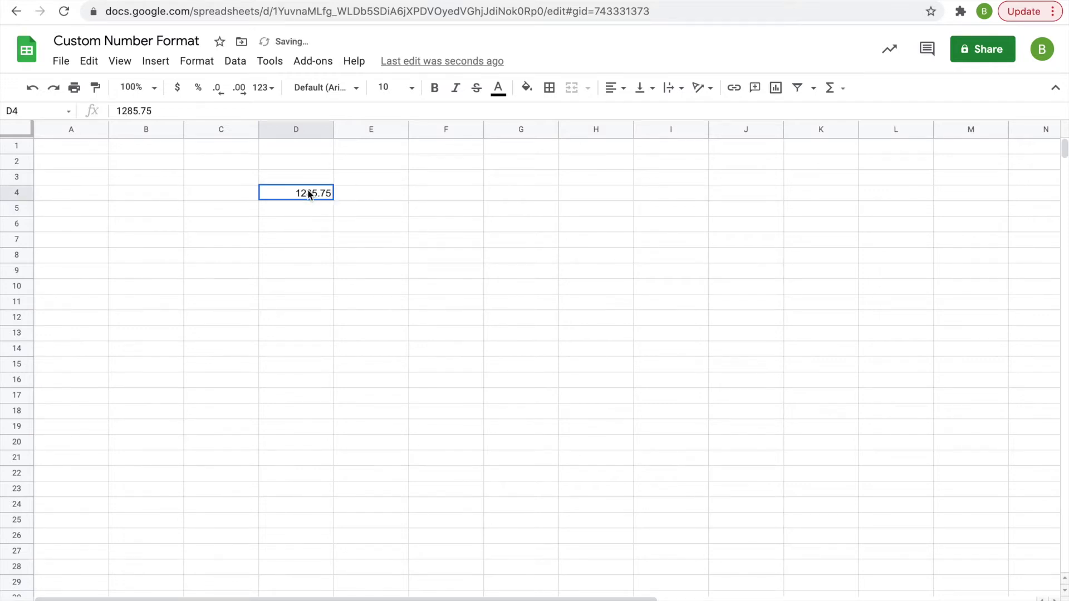
click(196, 62)
Open the Custom number format editor for D4 and start the format with #,###
mouse_move(240, 121)
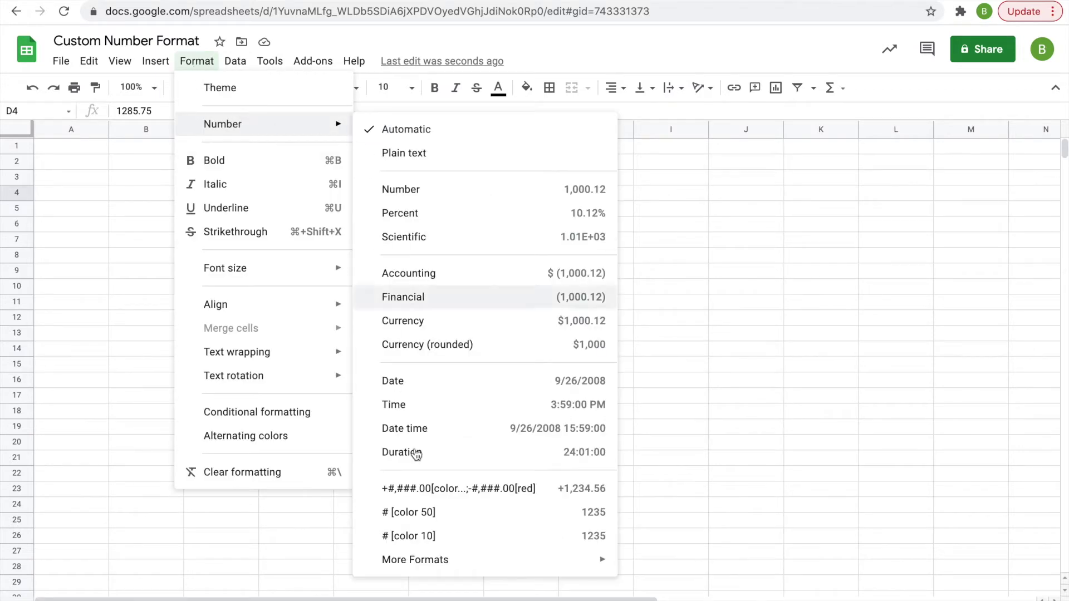
mouse_move(444, 564)
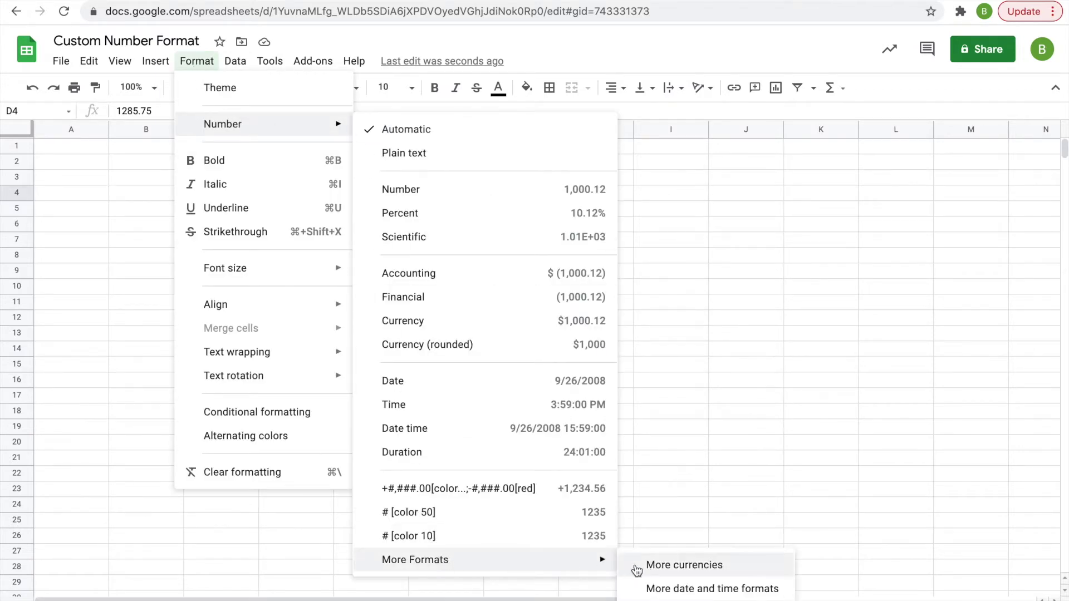
click(696, 599)
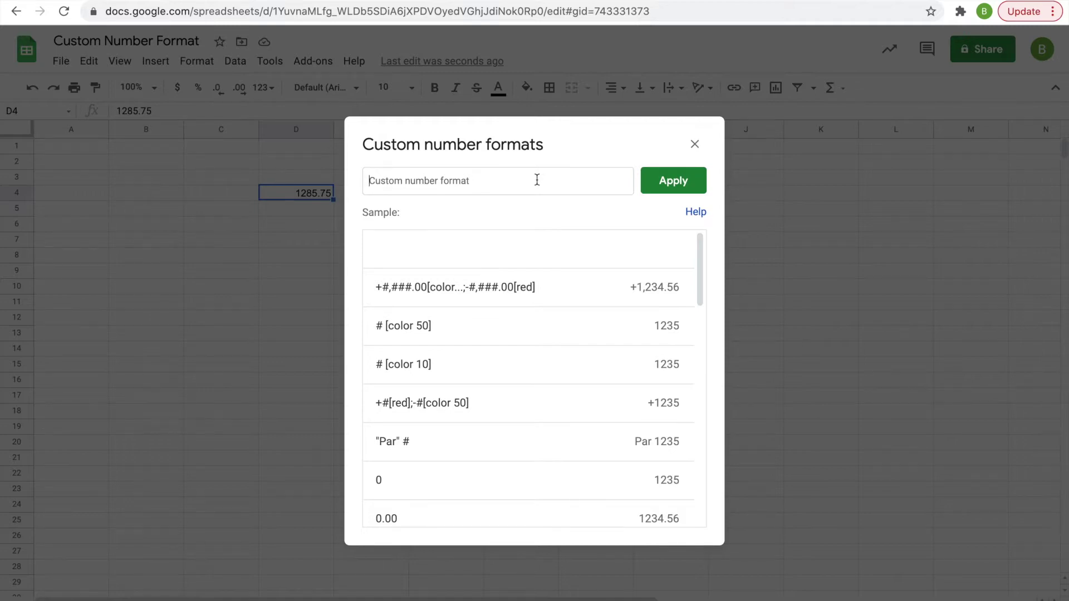
text(#,)
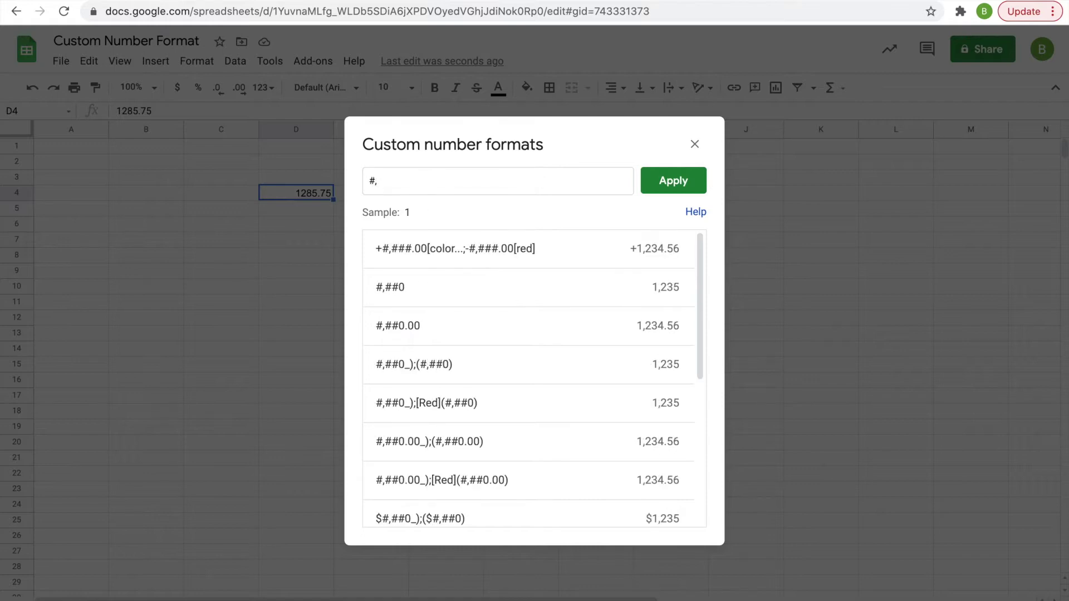
text(###)
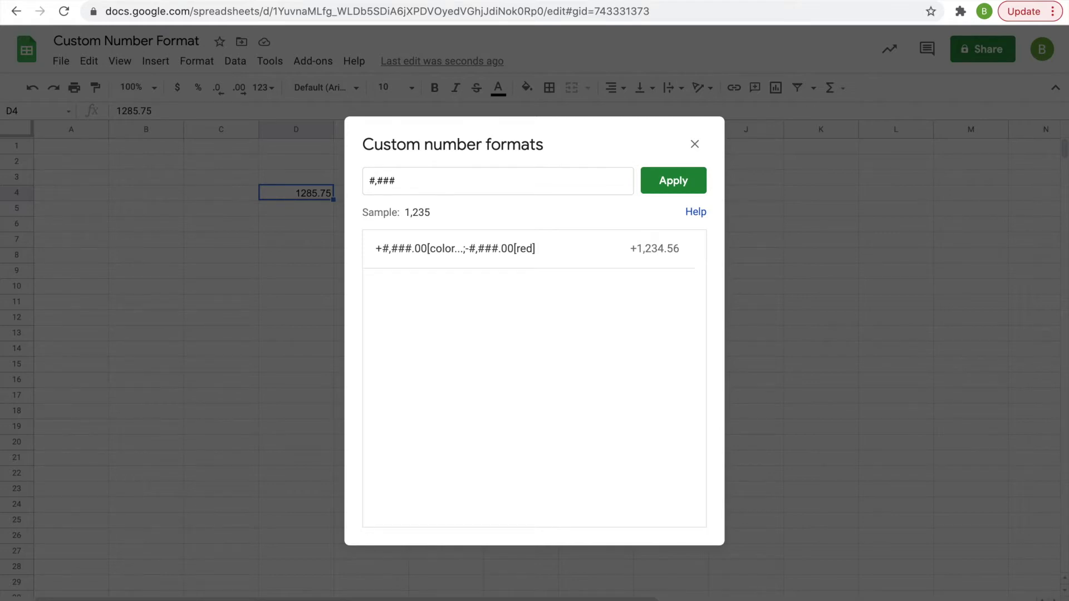
Add two decimal places so the format reads #,###.00 with sample 1,234.56
text(.00[b;ack)
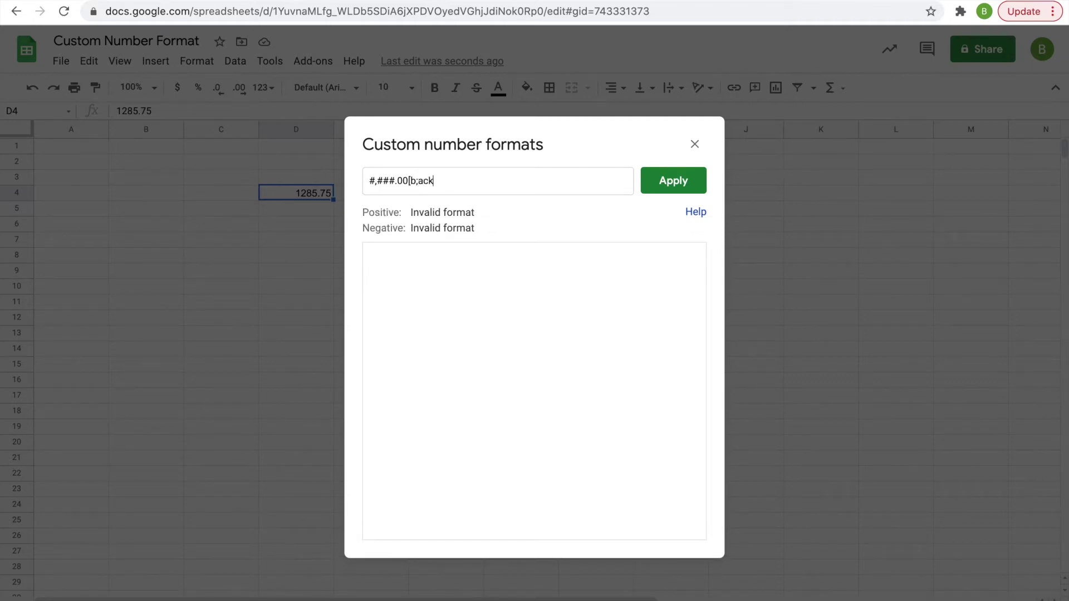
Append a colour tag to the format, trying black and white before settling on [magenta]
text(])
click(418, 183)
key(BackSpace)
text(l)
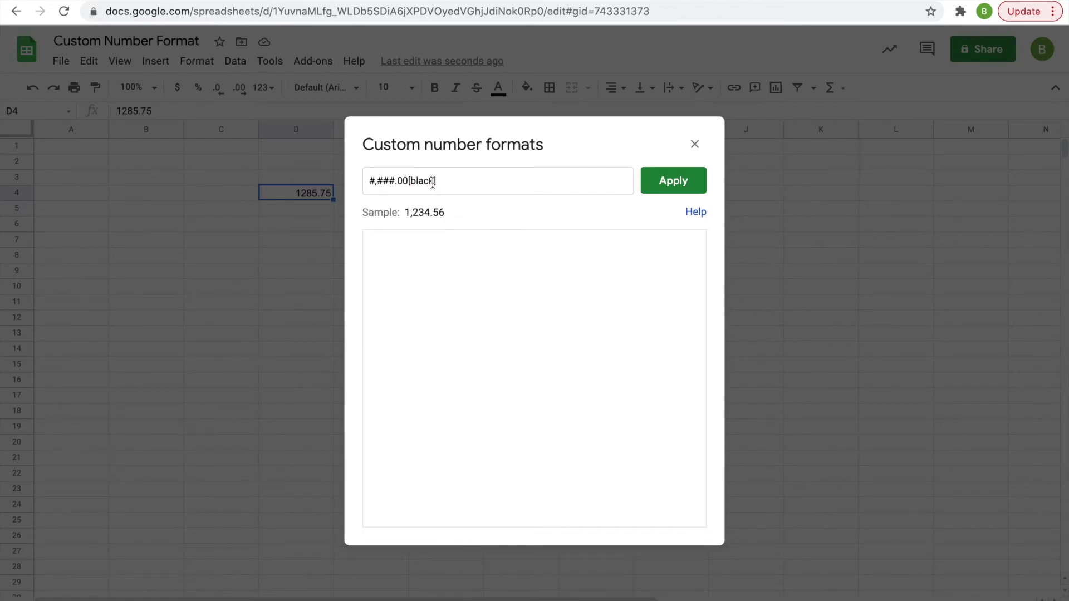
double_click(423, 183)
text(whit)
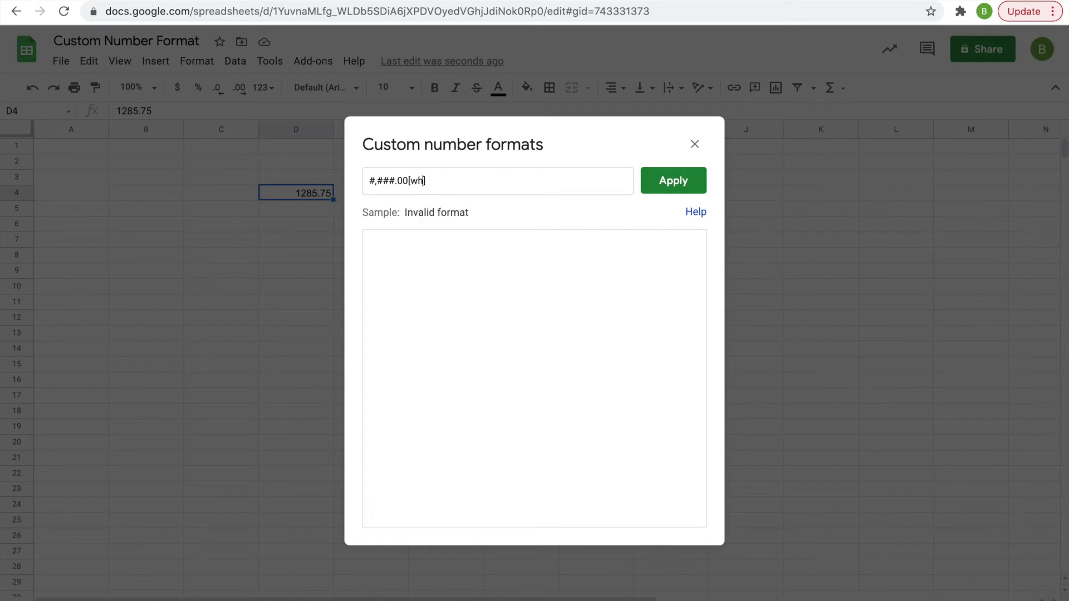
key(BackSpace)
key(BackSpace)
key(BackSpace)
key(BackSpace)
text(magenta)
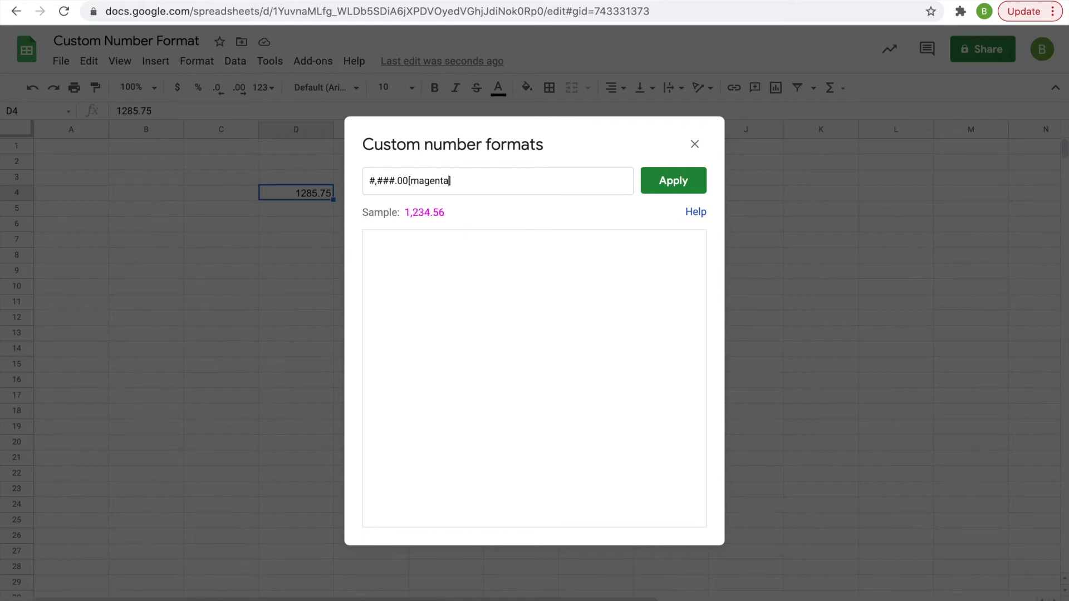
double_click(427, 181)
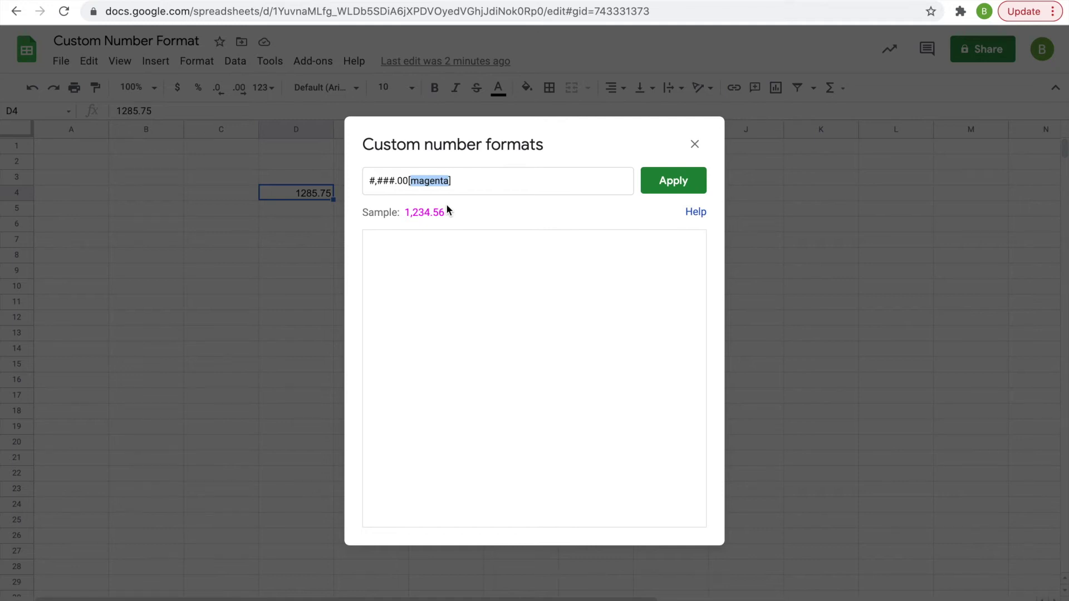
Replace [magenta] with [color 10], after trying colours 6, 7 and 9, for a green sample
text(color 6)
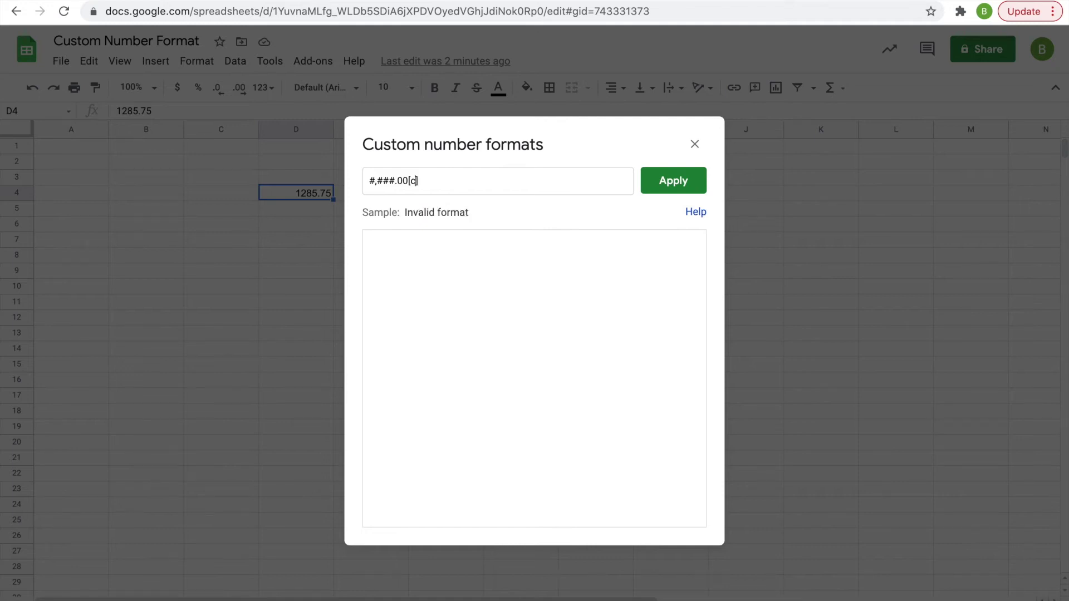
key(BackSpace)
text(7)
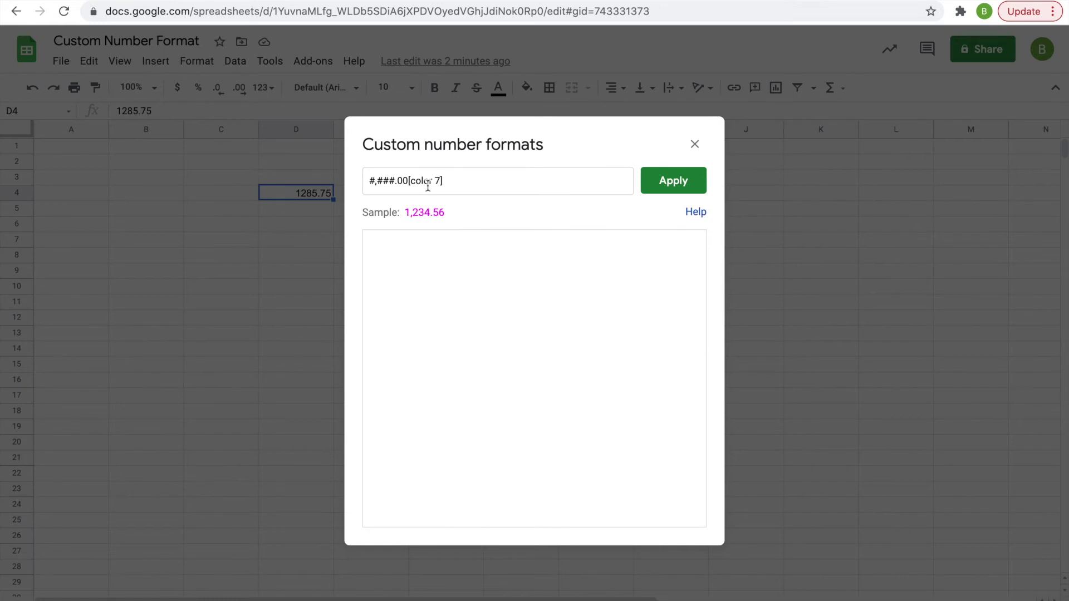
key(BackSpace)
text(9)
mouse_move(440, 180)
mouse_down()
mouse_move(412, 179)
mouse_move(435, 181)
mouse_up()
text(10)
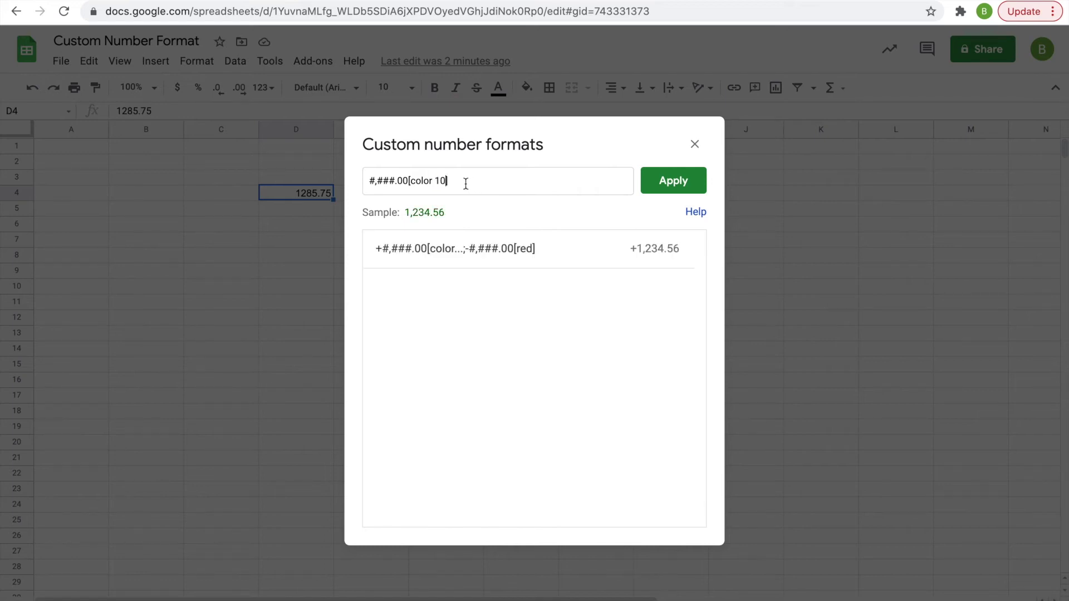
click(370, 181)
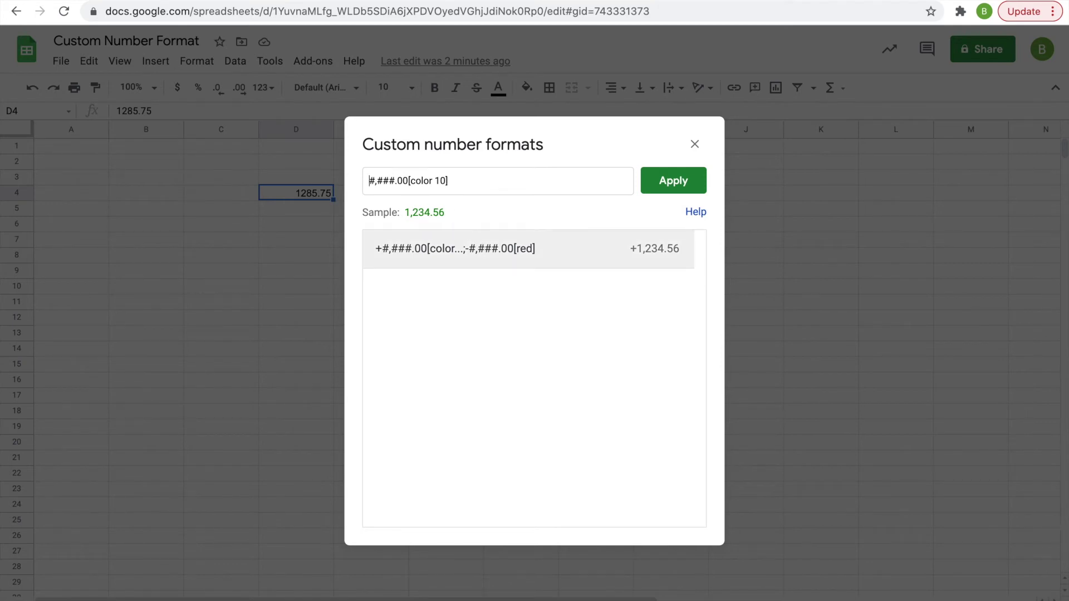
Prefix the format with + and end the positive section with a semicolon
text(+)
click(468, 181)
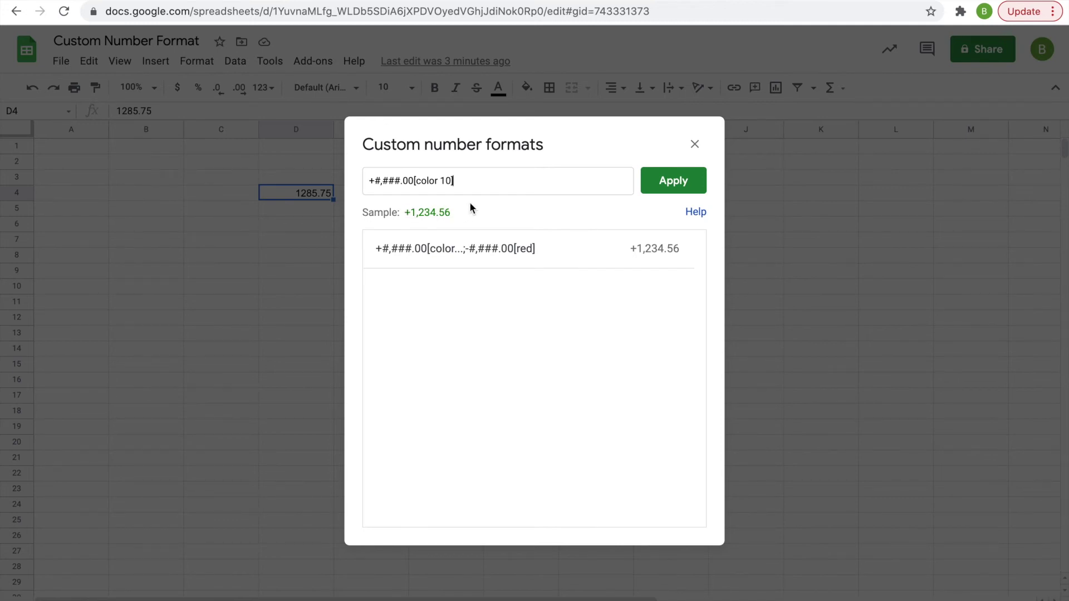
text(;)
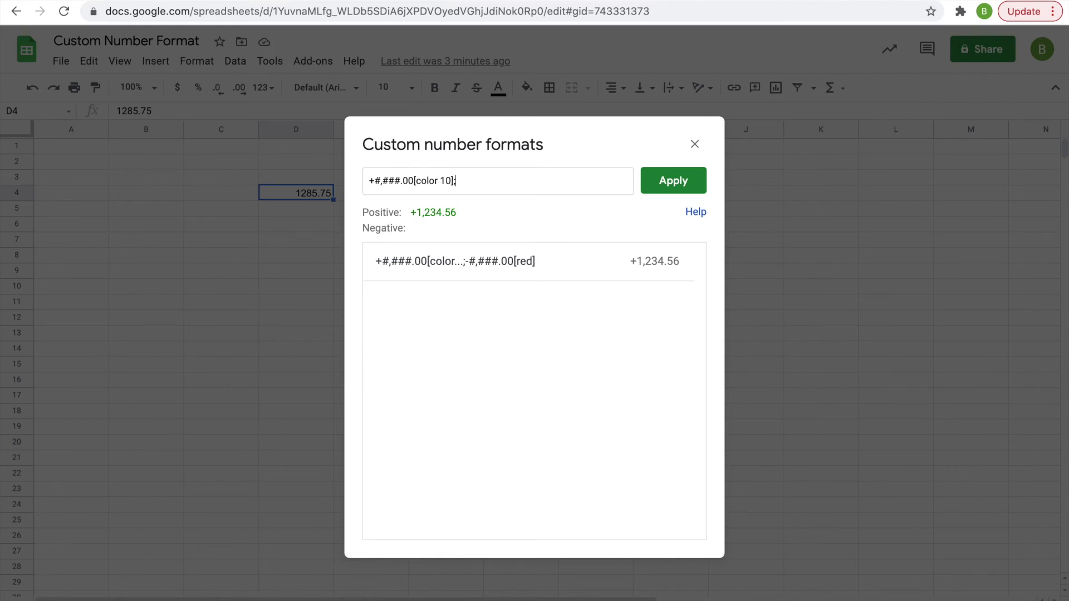
Add the negative section -#,###.00[red] and apply, so D4 shows +1,285.75 in green
text(-#,###.)
text(00[)
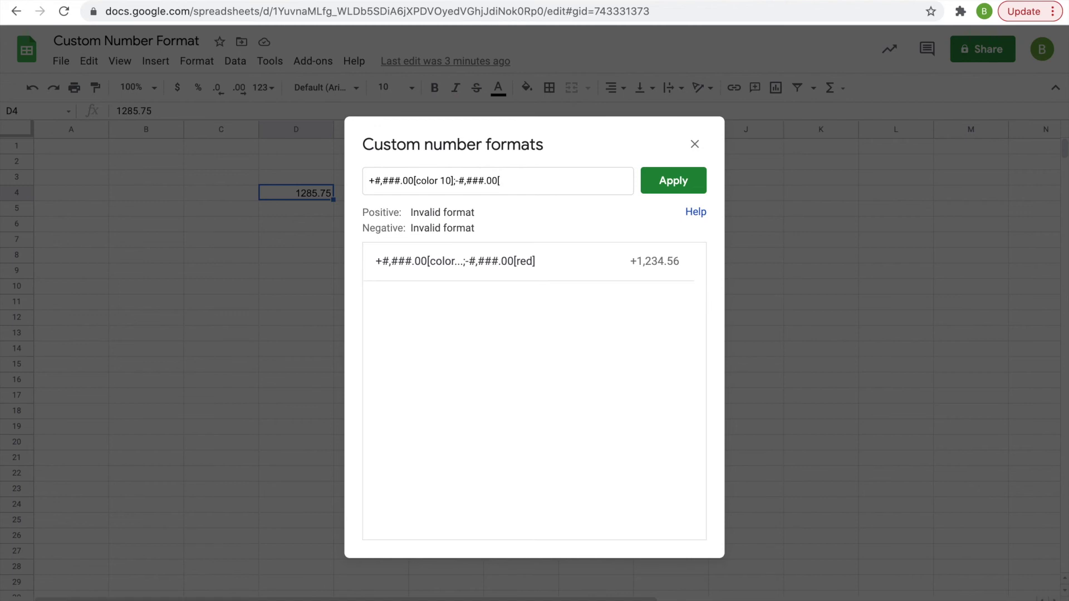
text(red])
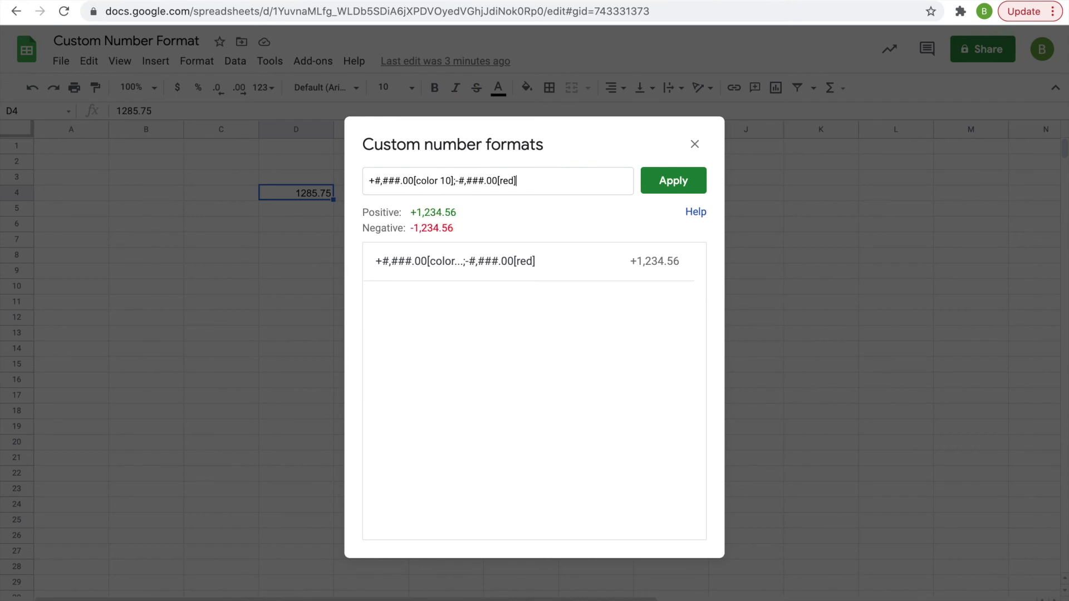
click(686, 179)
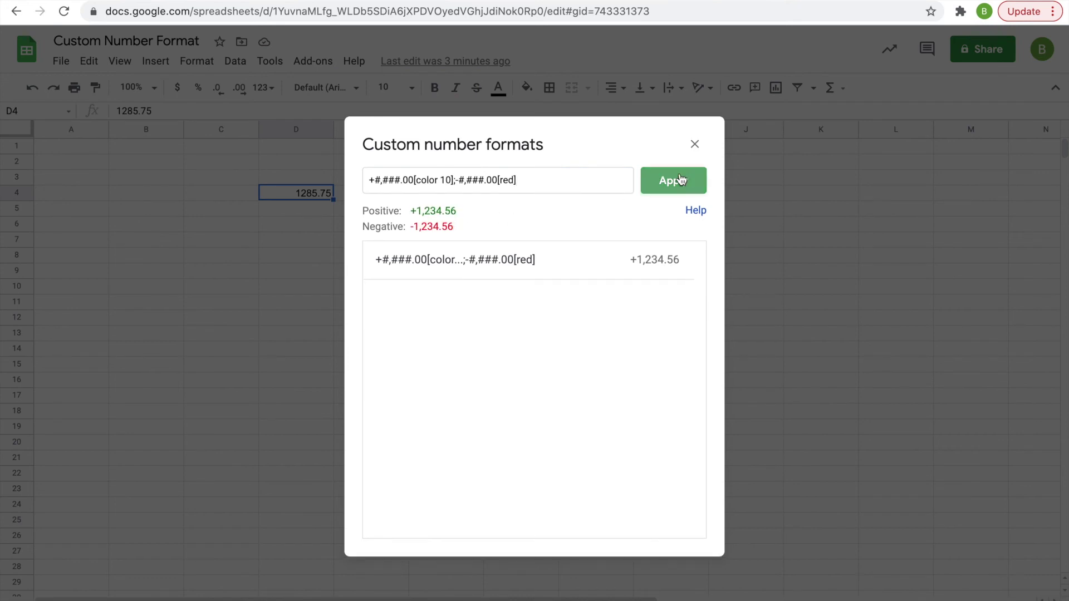
click(463, 236)
Check D4, then enter -4783.23 in cell D5
click(293, 192)
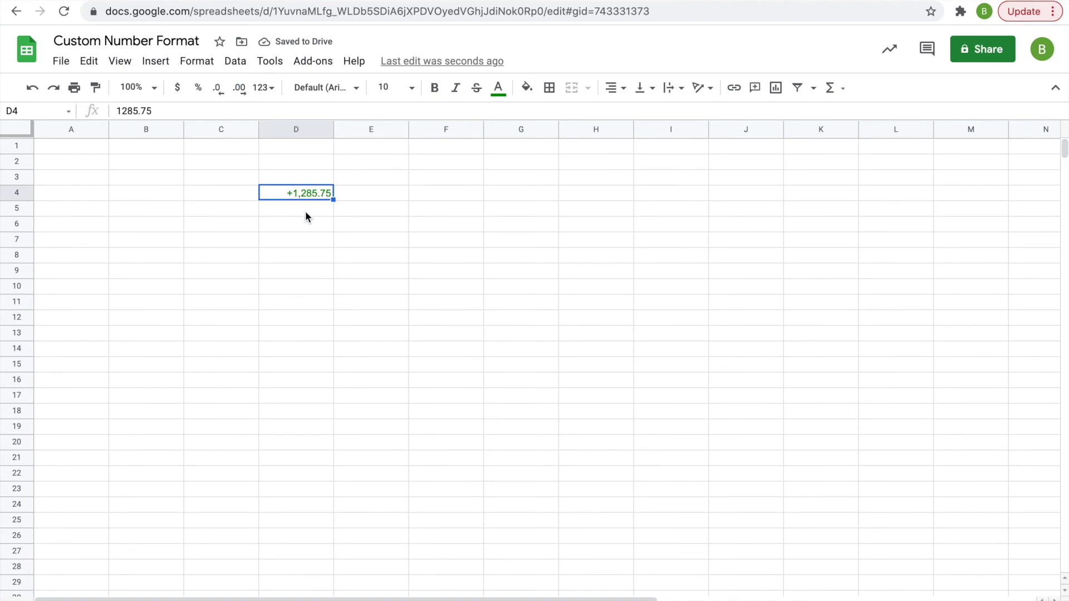
click(305, 212)
text(-)
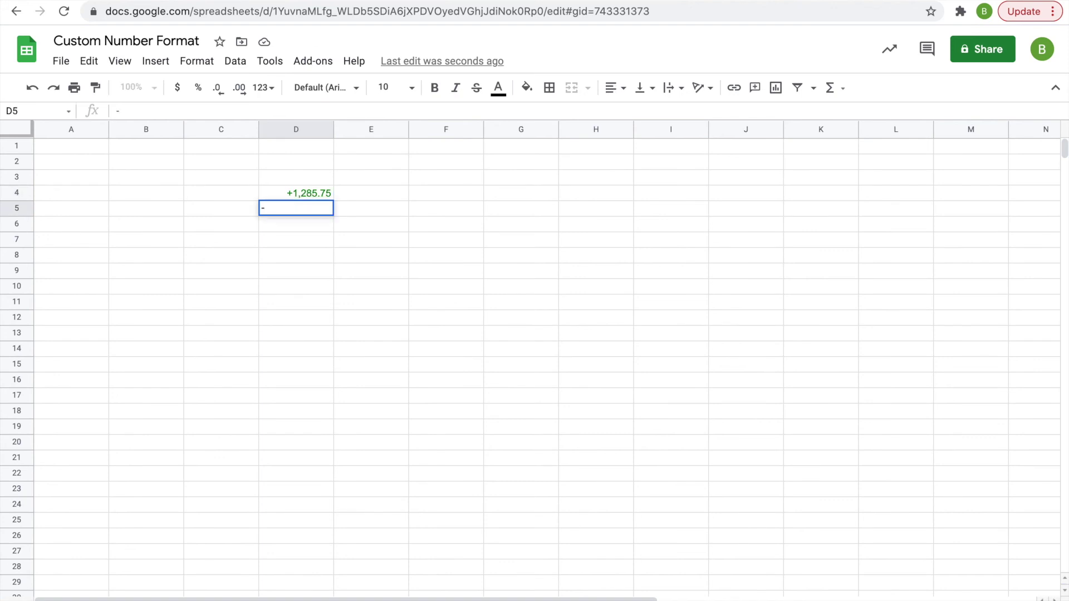
text(4783.23)
click(370, 219)
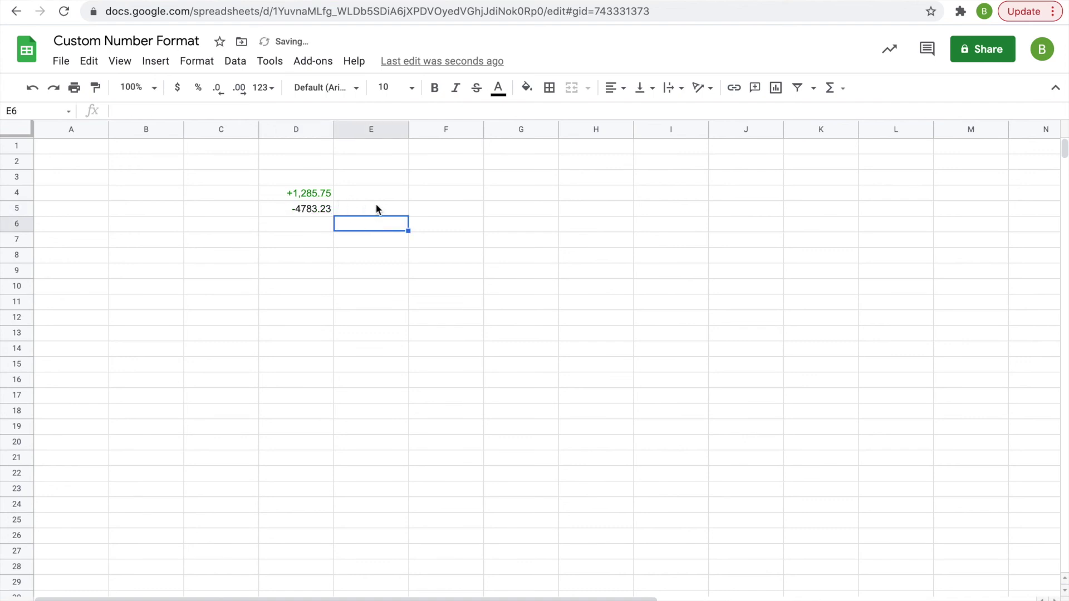
Copy D4's custom format to D5 with Paint format, showing -4,783.23 in red
click(320, 192)
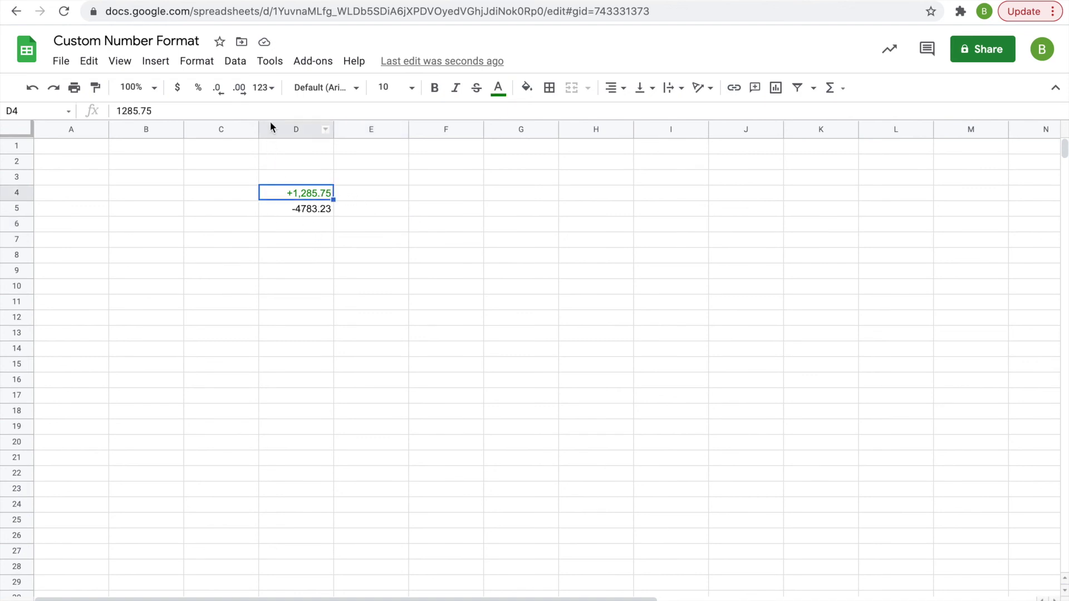
click(98, 93)
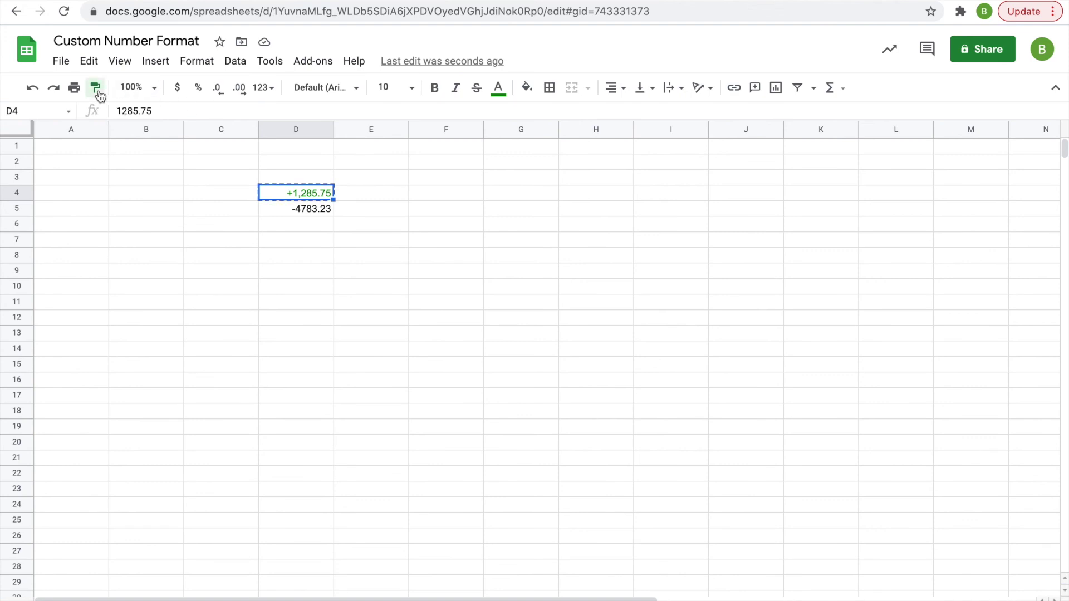
click(293, 209)
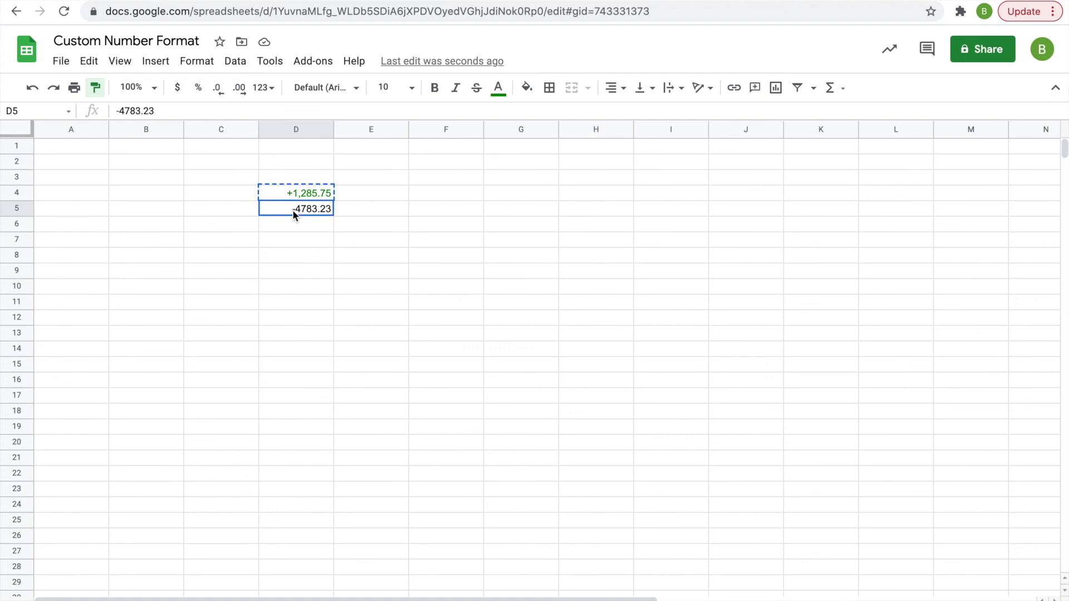
click(323, 243)
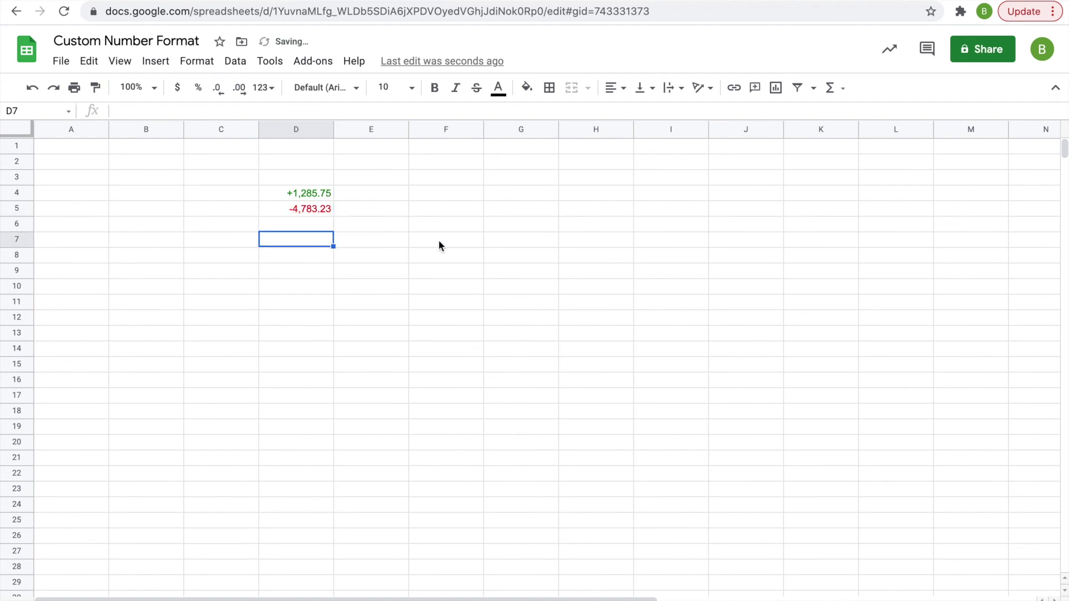